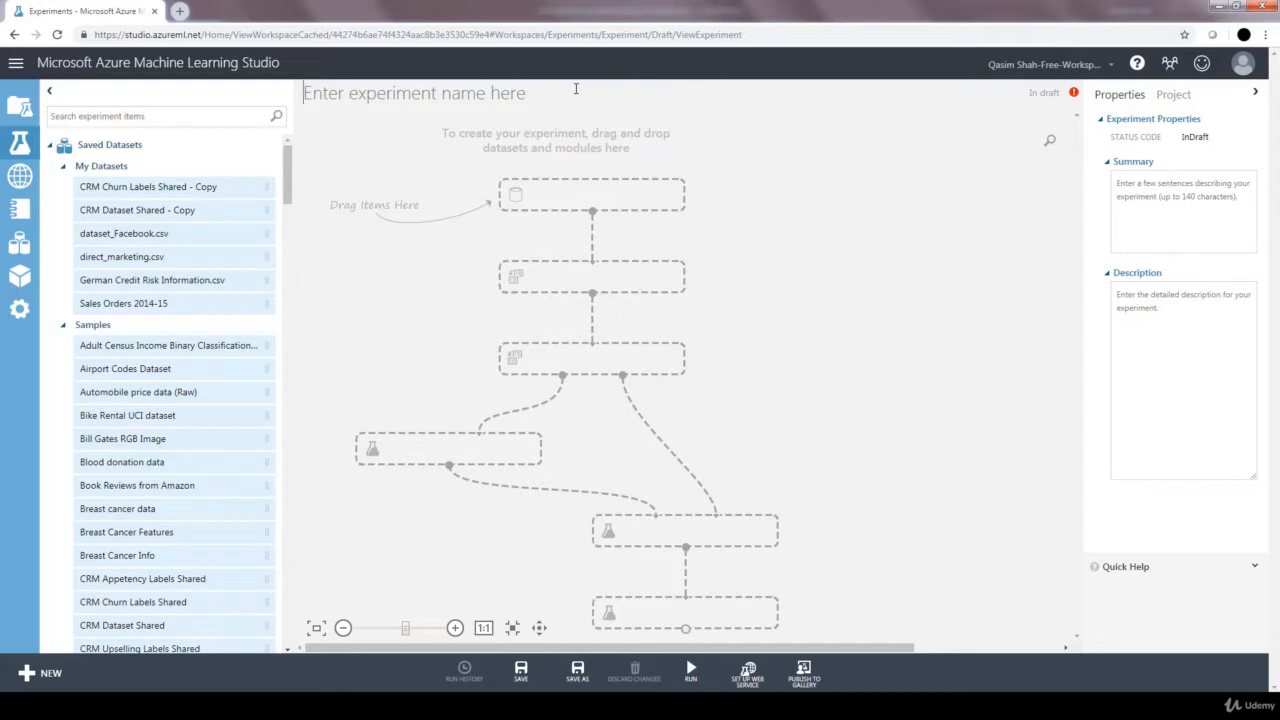
# Name the experiment German credit card risk and add the saved German Credit Risk Information.csv dataset to the canvas
pyautogui.write('G')
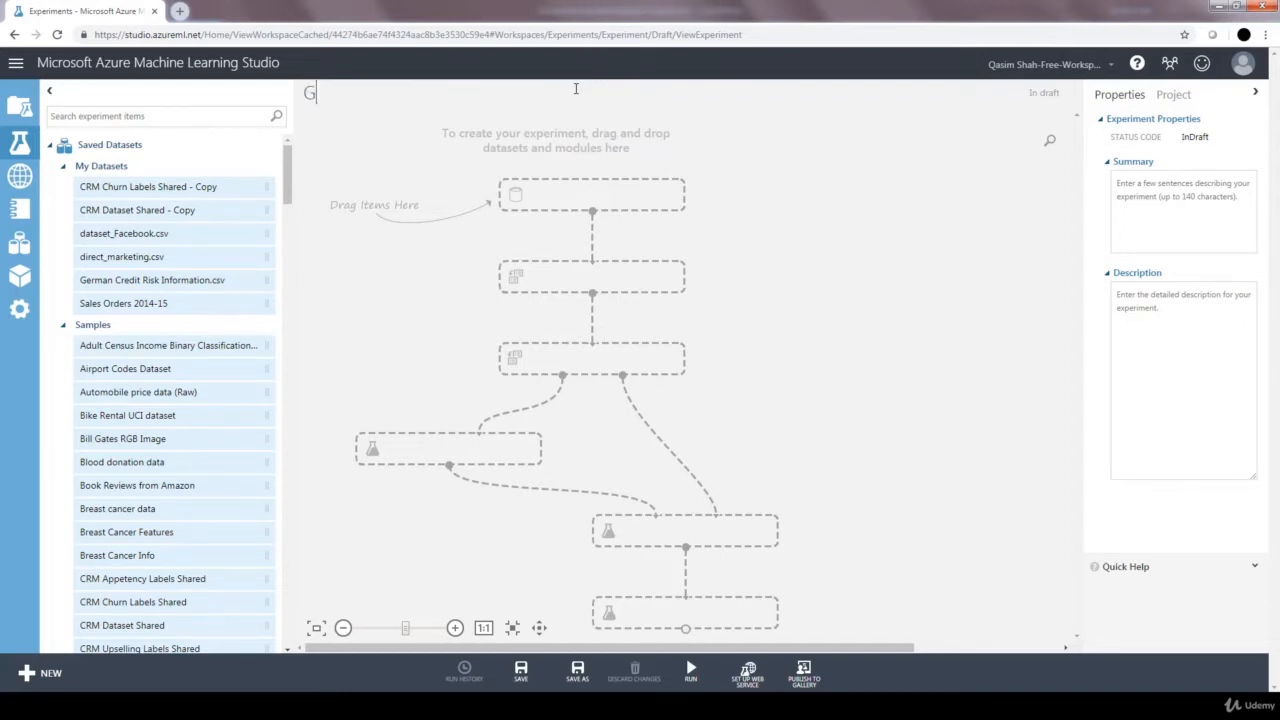
pyautogui.write('erman credit card risk')
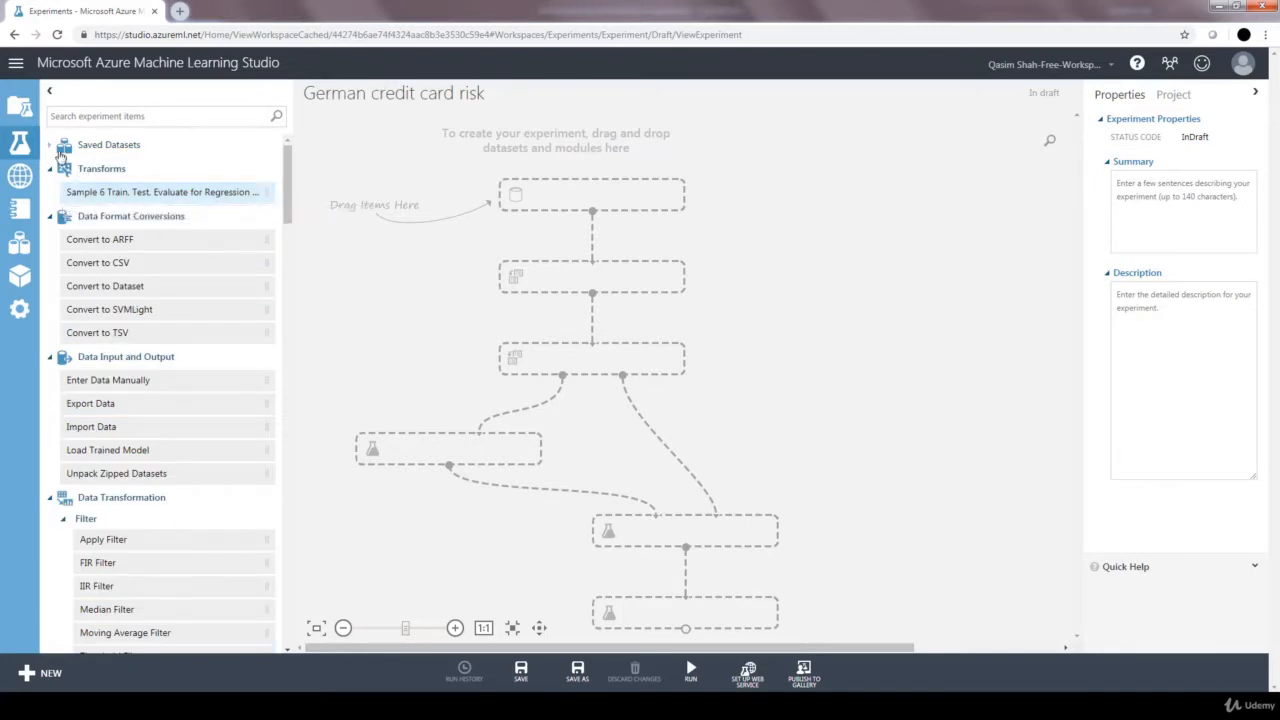
pyautogui.click(53, 146)
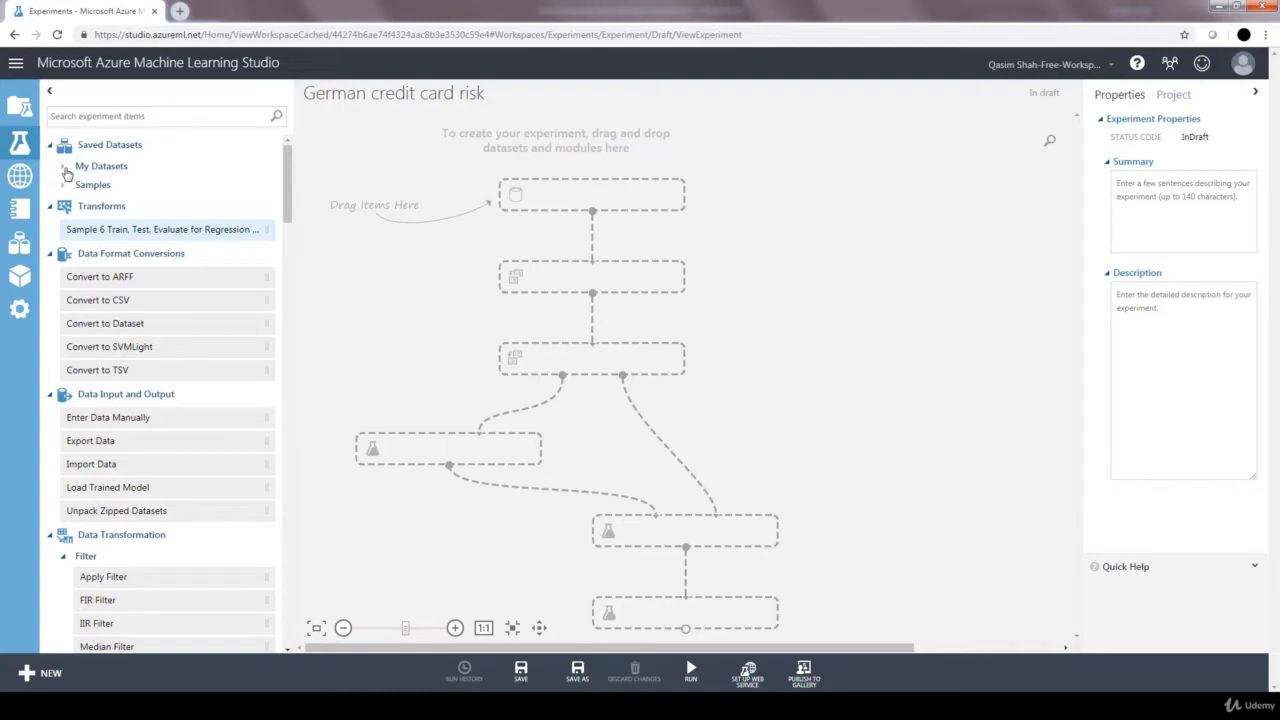
pyautogui.click(64, 168)
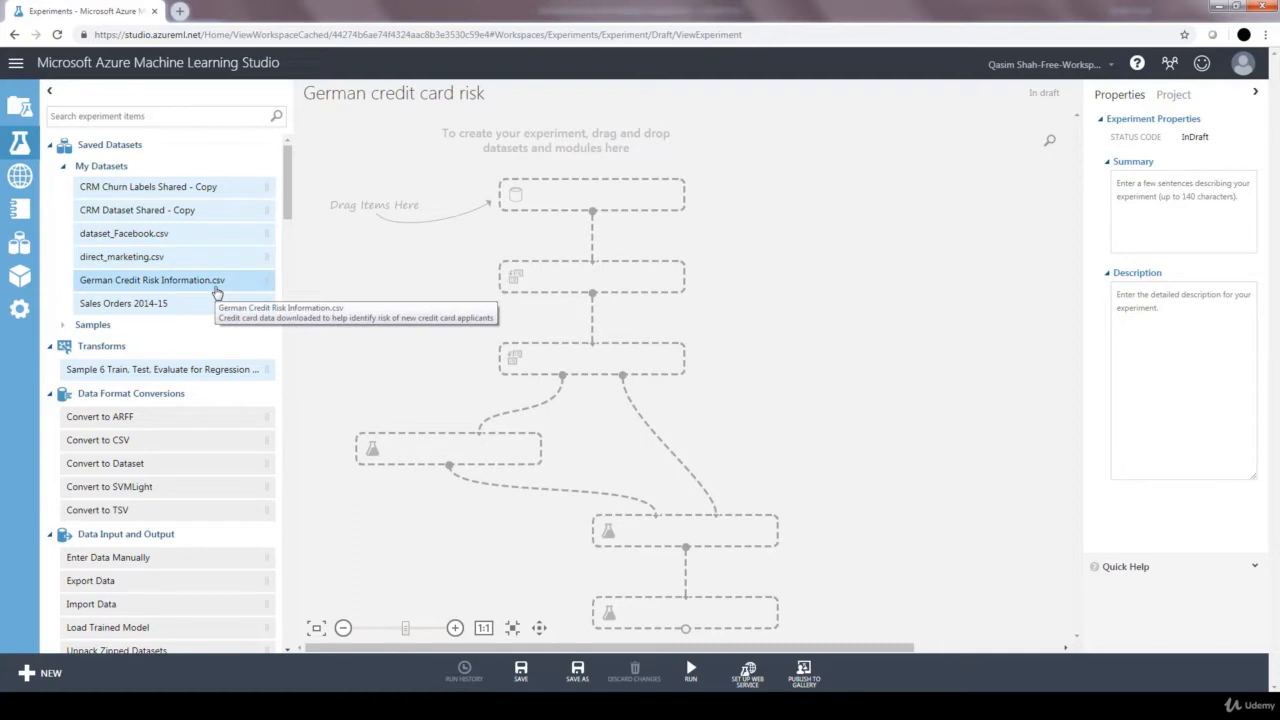
pyautogui.moveTo(216, 292); pyautogui.dragTo(597, 197)
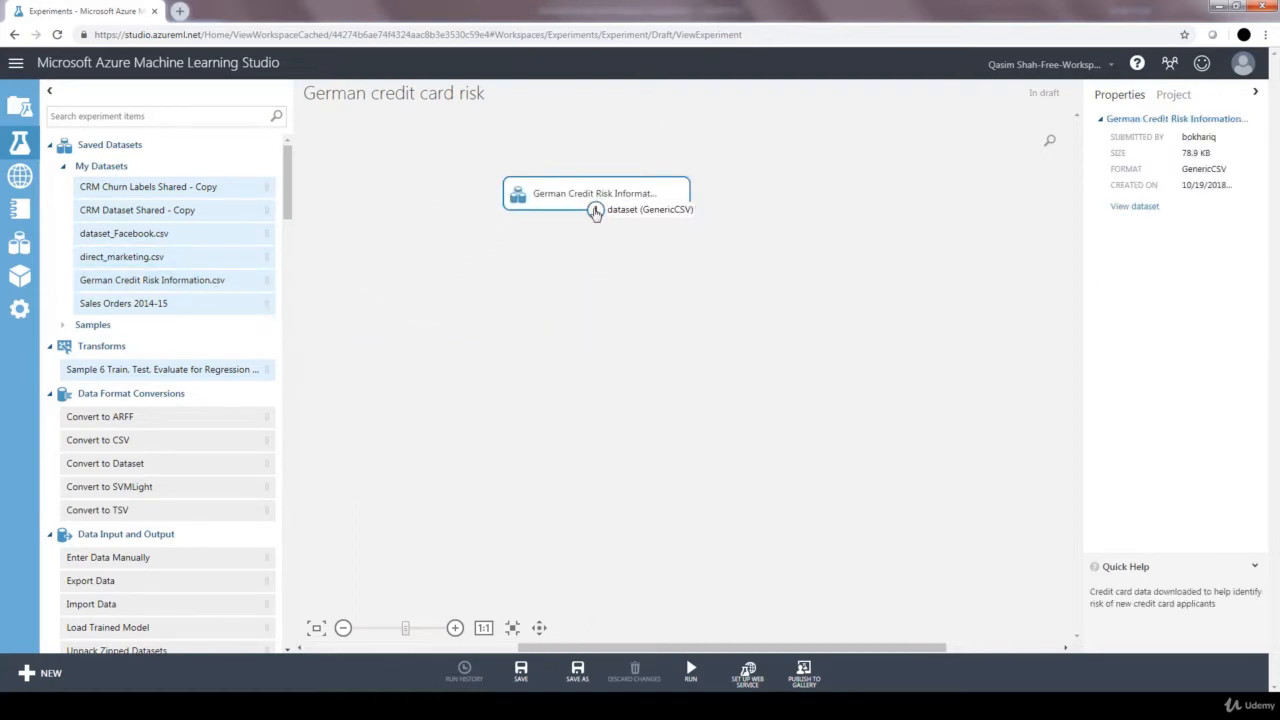
# Visualize the output of the German Credit Risk Information.csv dataset and examine its rows and column headings
pyautogui.rightClick(595, 211)
pyautogui.click(643, 245)
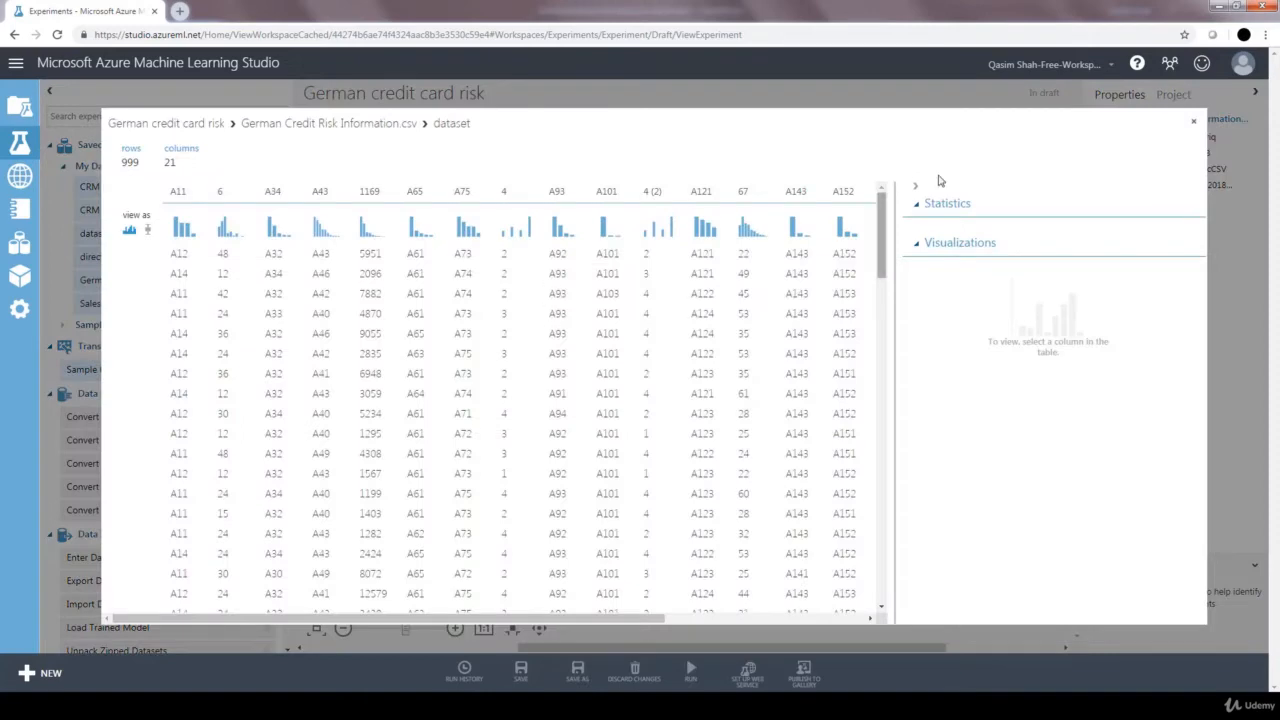
pyautogui.moveTo(883, 238); pyautogui.dragTo(881, 210)
pyautogui.click(1193, 121)
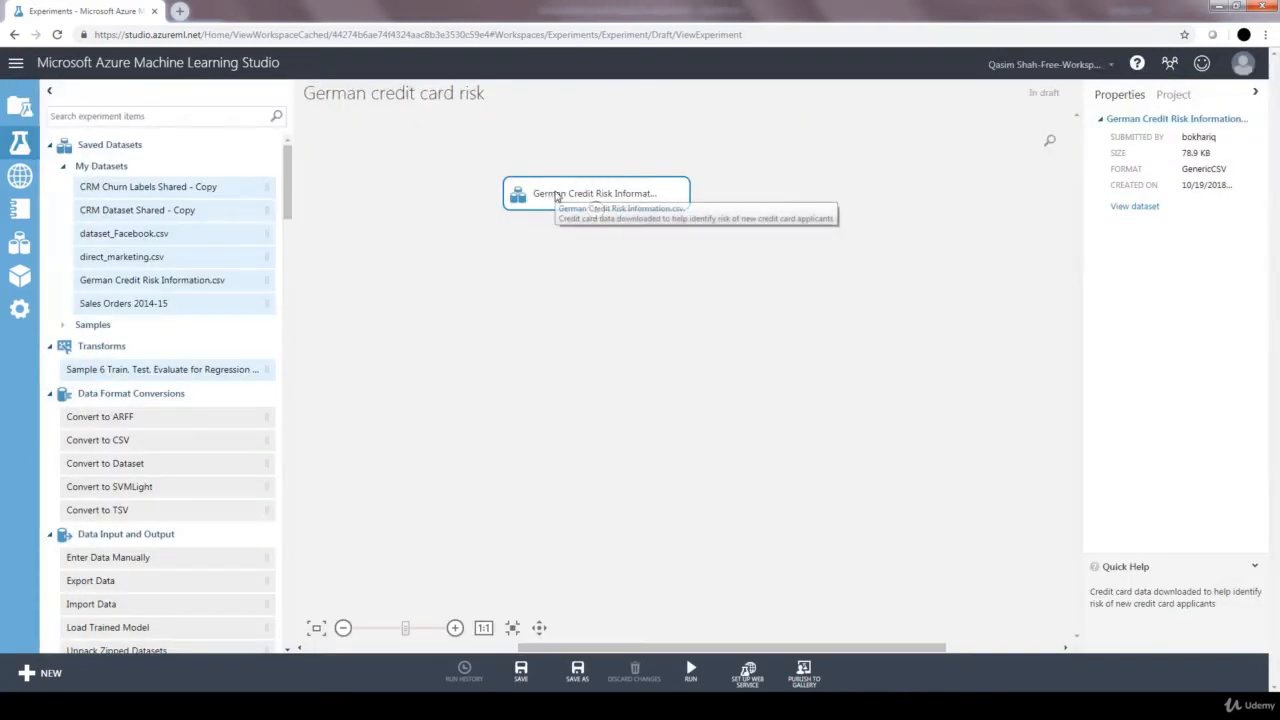
# Add an Edit Metadata module below the dataset and connect the dataset's output to its input
pyautogui.click(166, 117)
pyautogui.write('edit met')
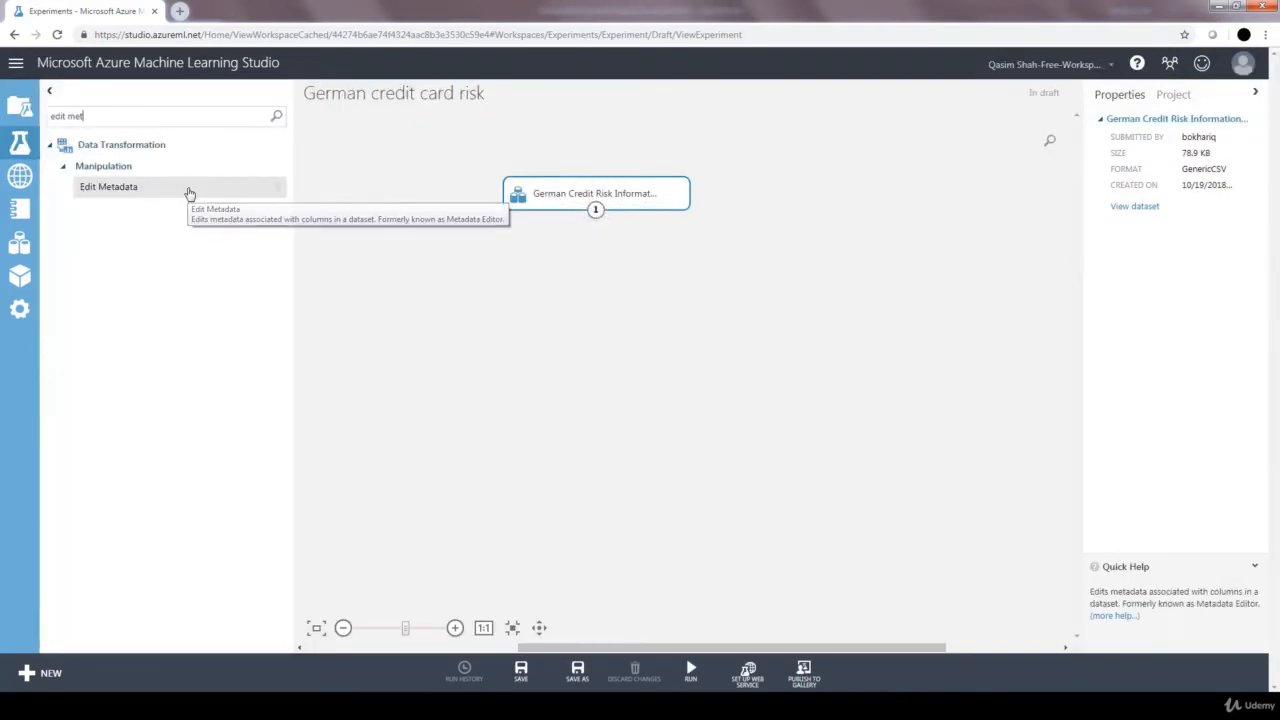
pyautogui.moveTo(186, 192); pyautogui.dragTo(600, 279)
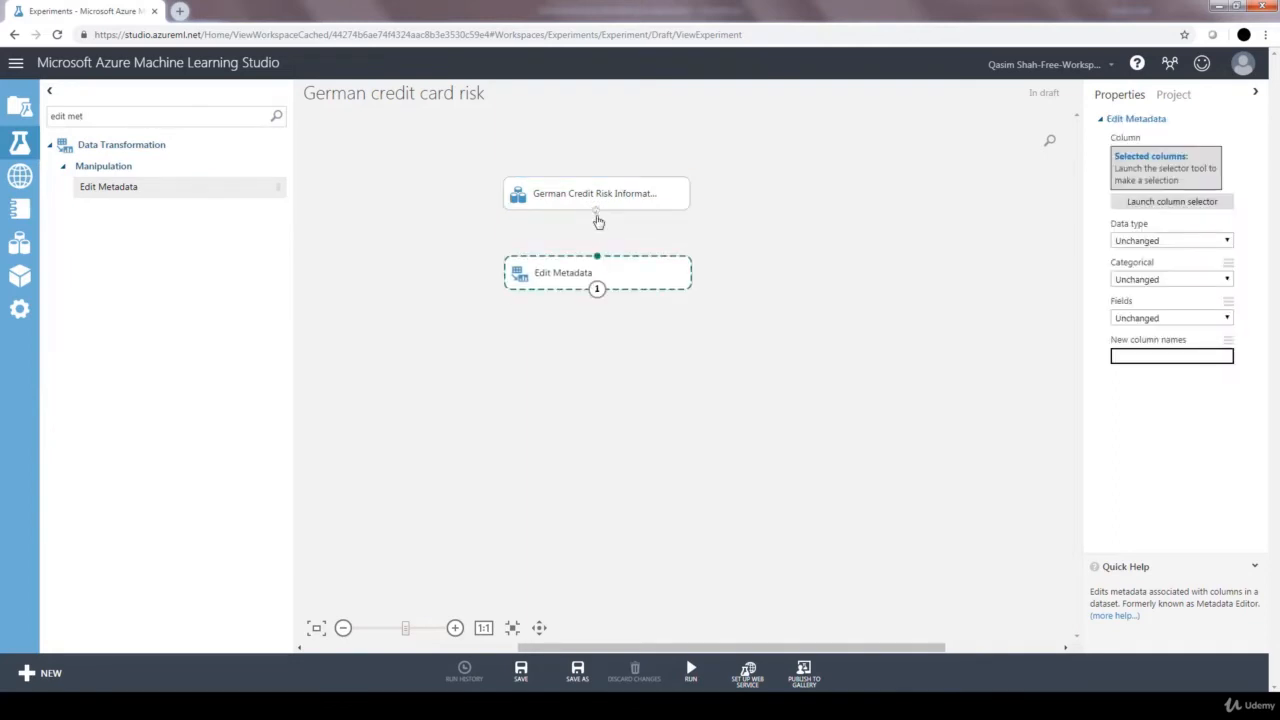
pyautogui.moveTo(596, 210); pyautogui.dragTo(597, 256)
# Select all available columns by name, from 1 through 1 (2), for the Edit Metadata module
pyautogui.click(1180, 206)
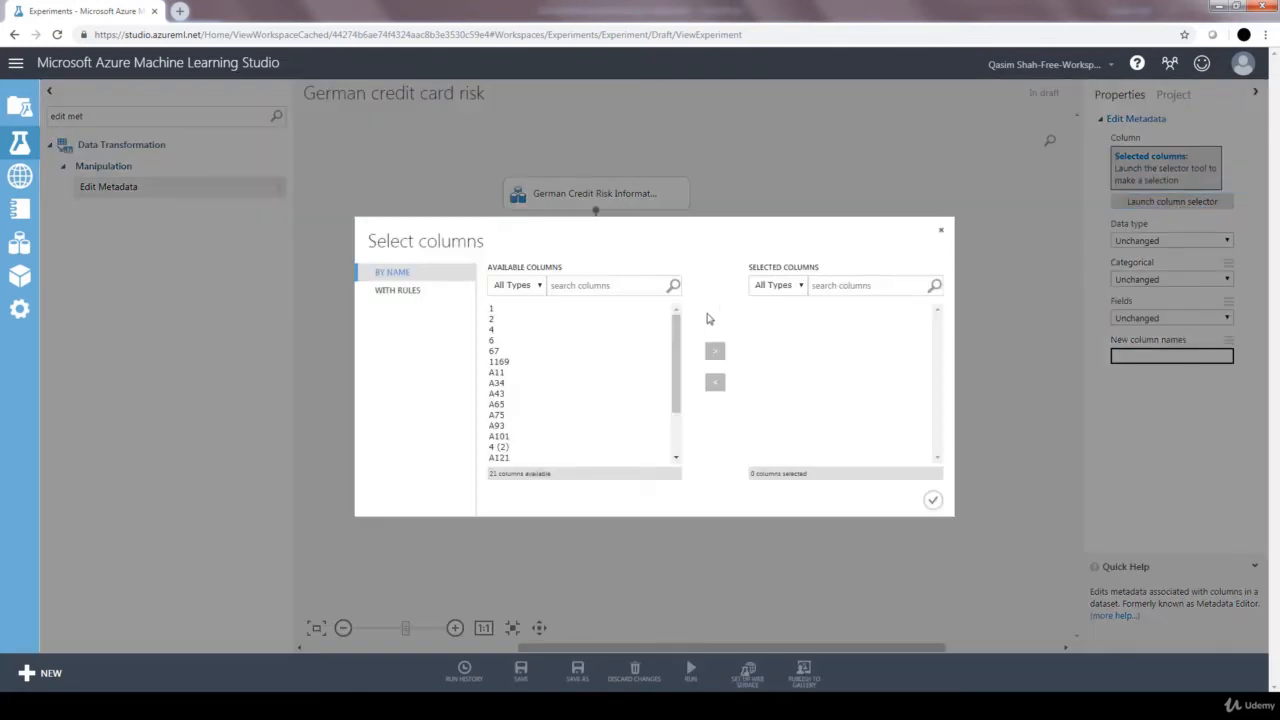
pyautogui.click(652, 319)
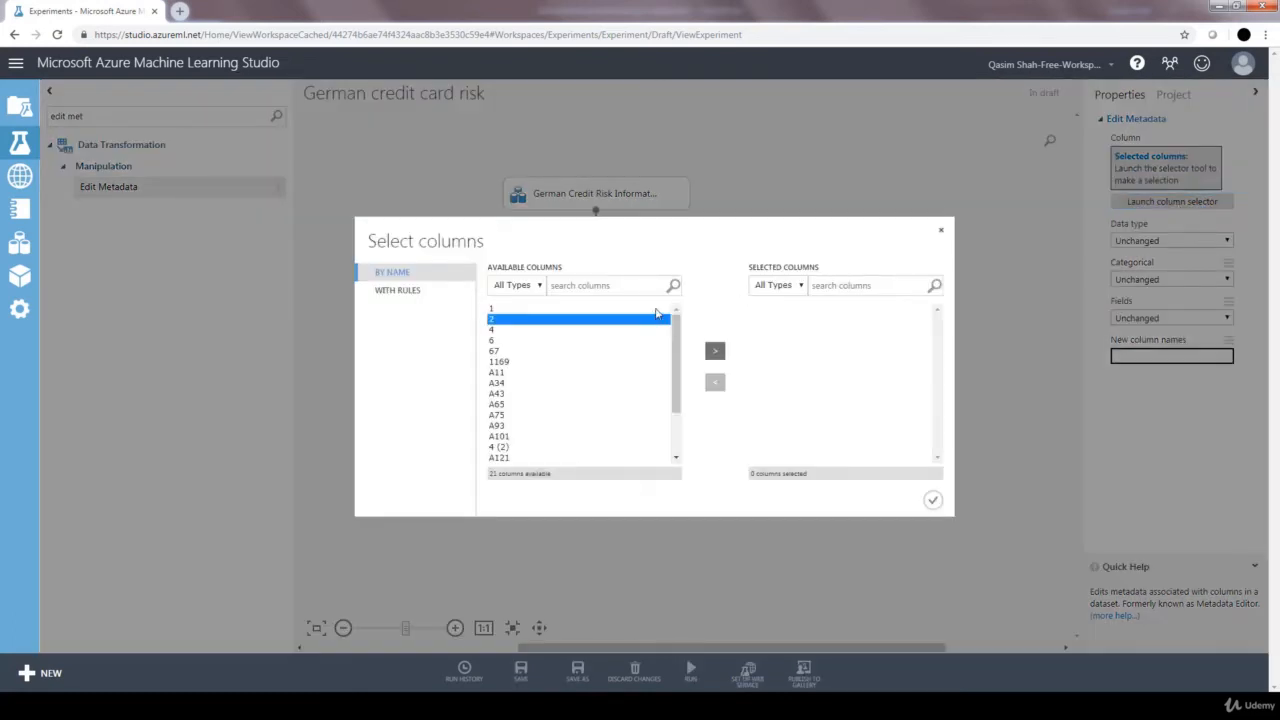
pyautogui.click(655, 310)
pyautogui.scroll(-3, 678, 444)
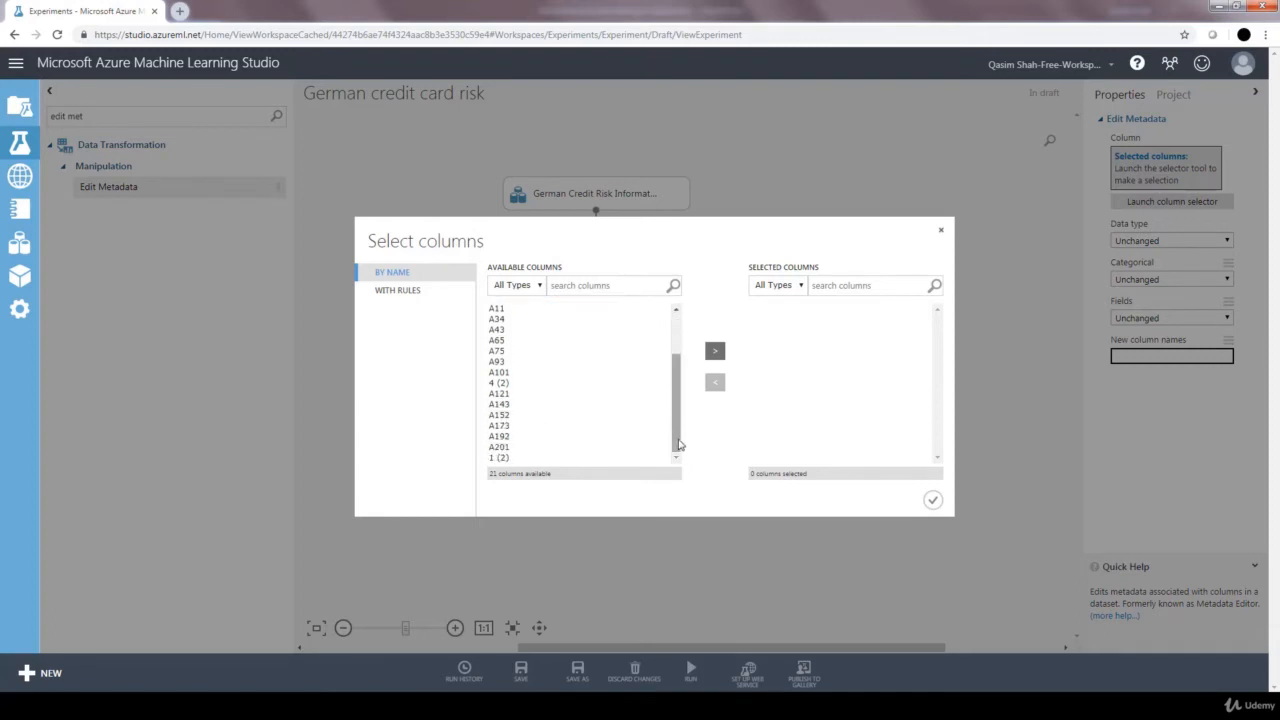
pyautogui.keyDown('shift'); pyautogui.click(515, 458); pyautogui.keyUp('shift')
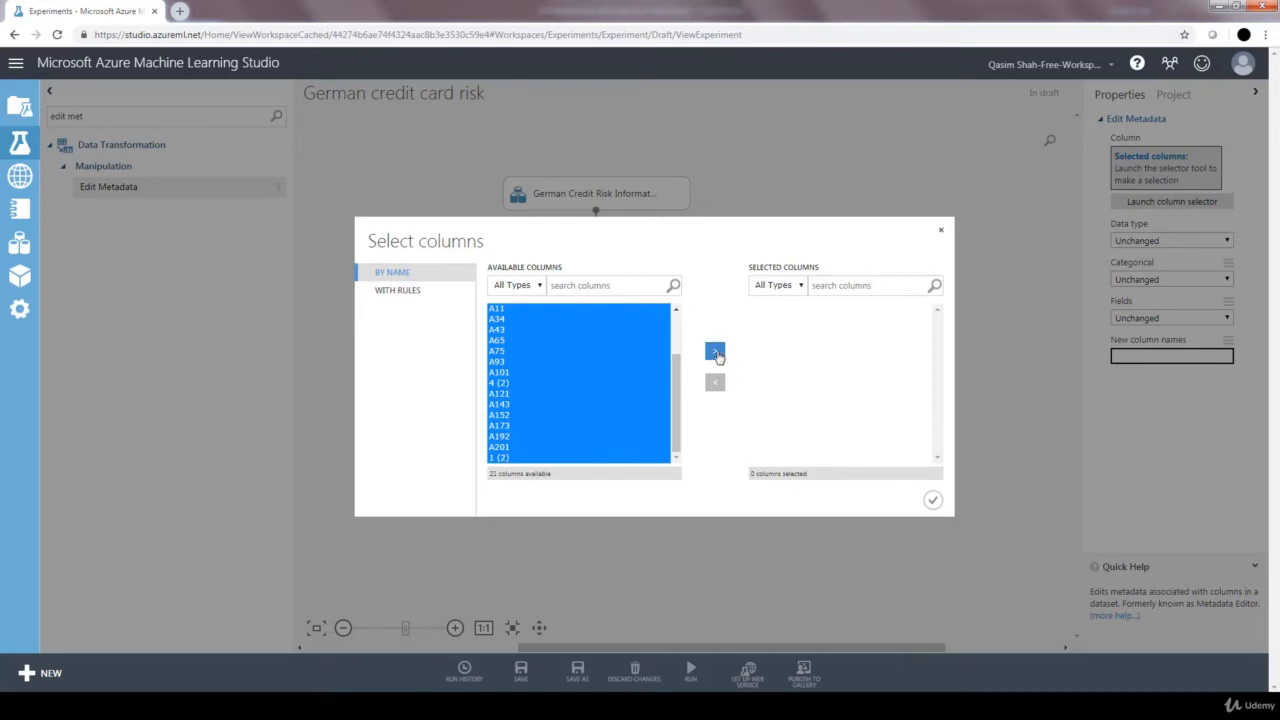
pyautogui.click(716, 353)
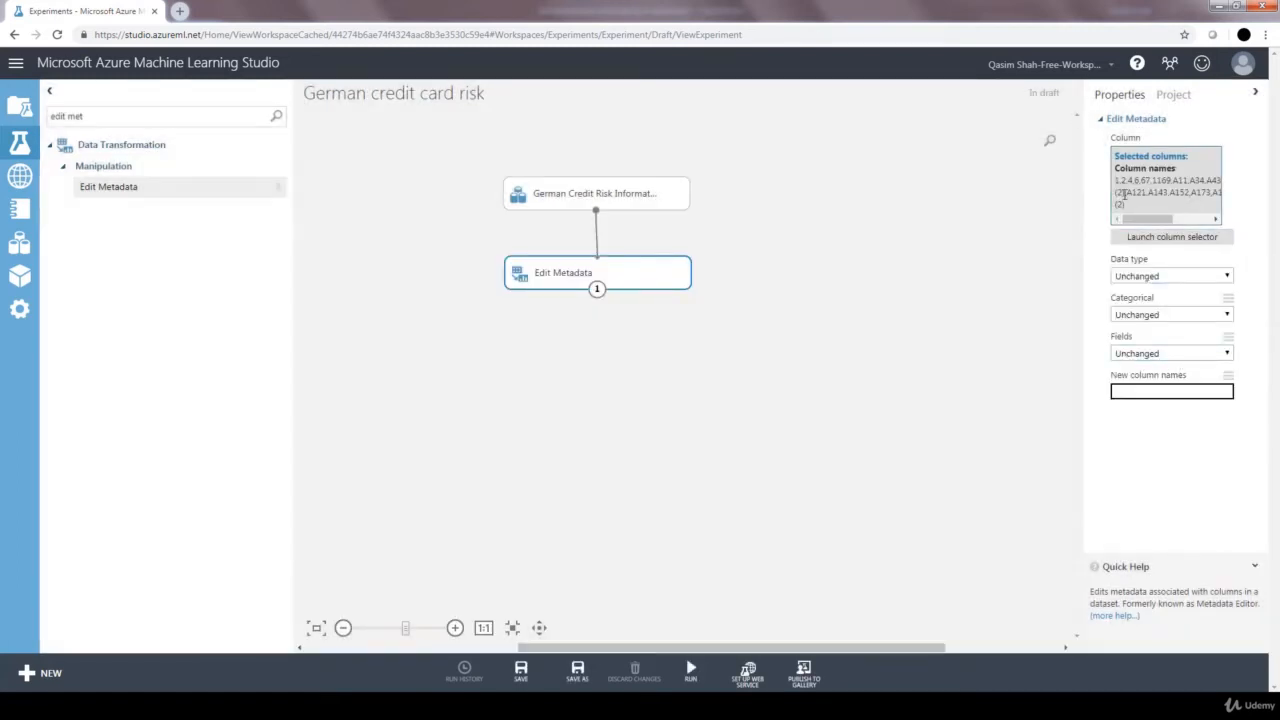
# Paste the prepared list of new column names ending in Foreign worker, Credit risk into Edit Metadata and run the experiment
pyautogui.click(1124, 391)
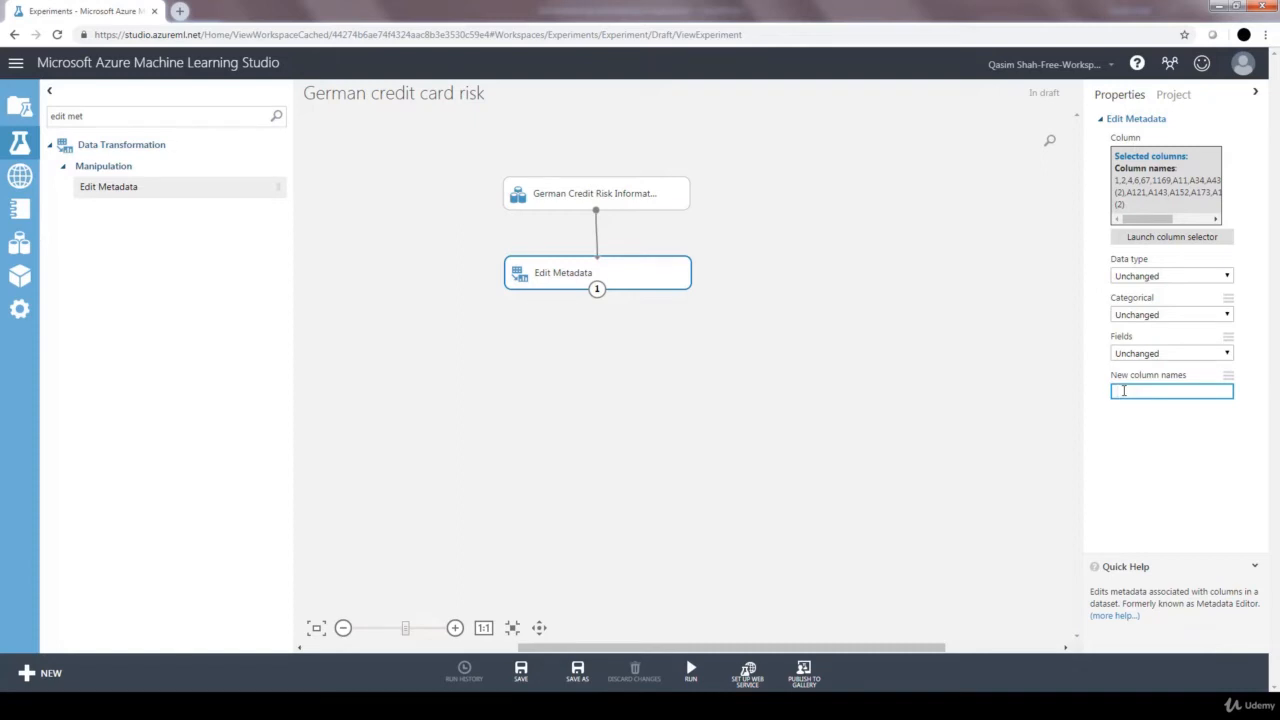
pyautogui.hotkey('ctrl', 'v')
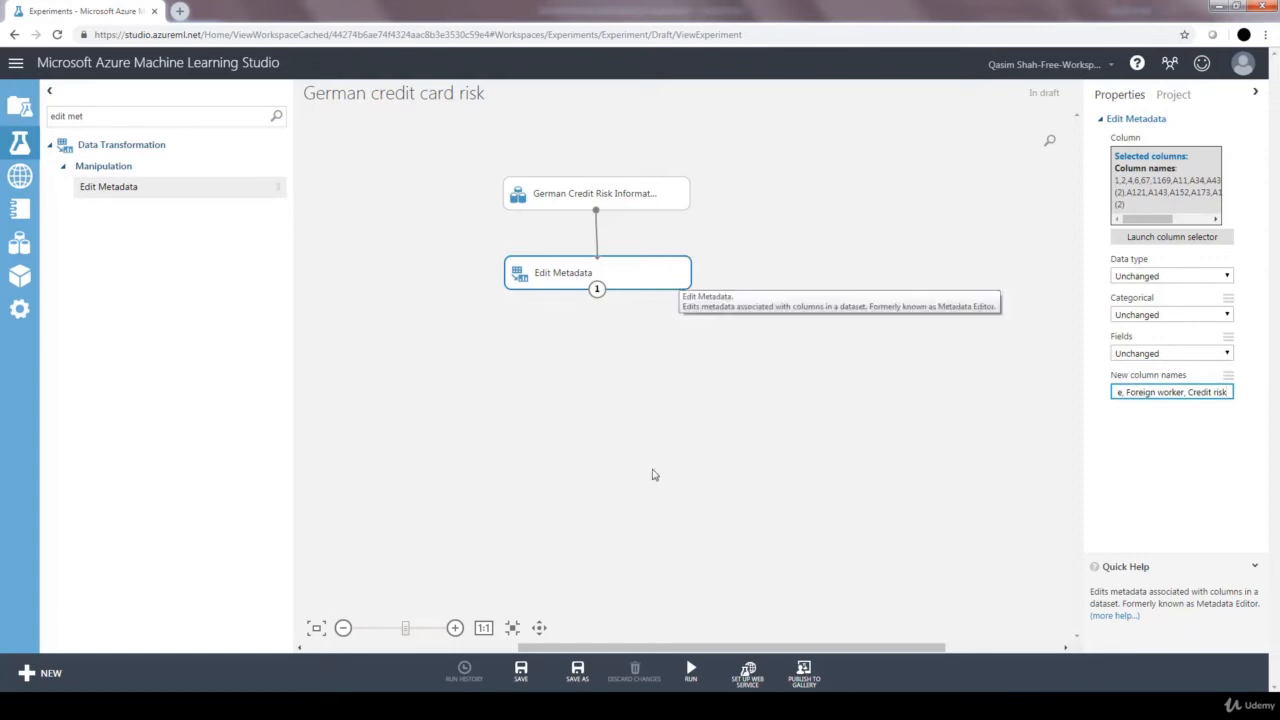
pyautogui.click(691, 672)
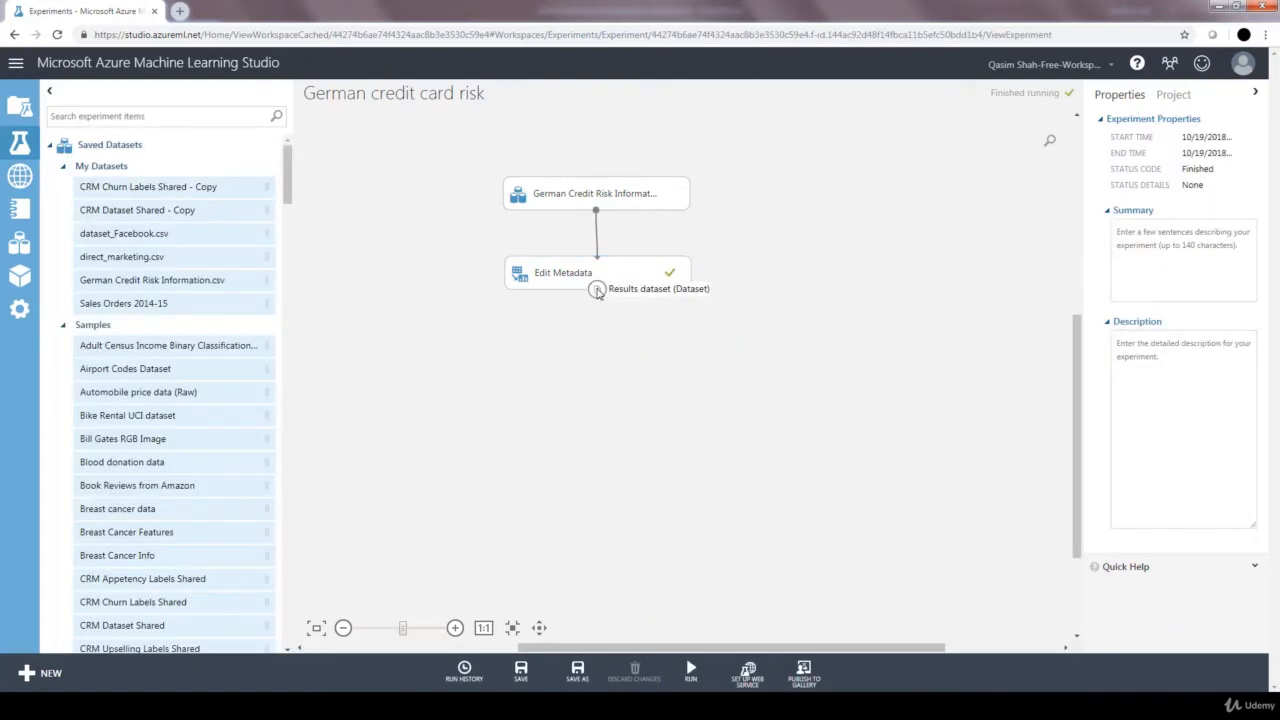
# Visualize the Edit Metadata results dataset and check the renamed column headings
pyautogui.rightClick(597, 290)
pyautogui.click(645, 374)
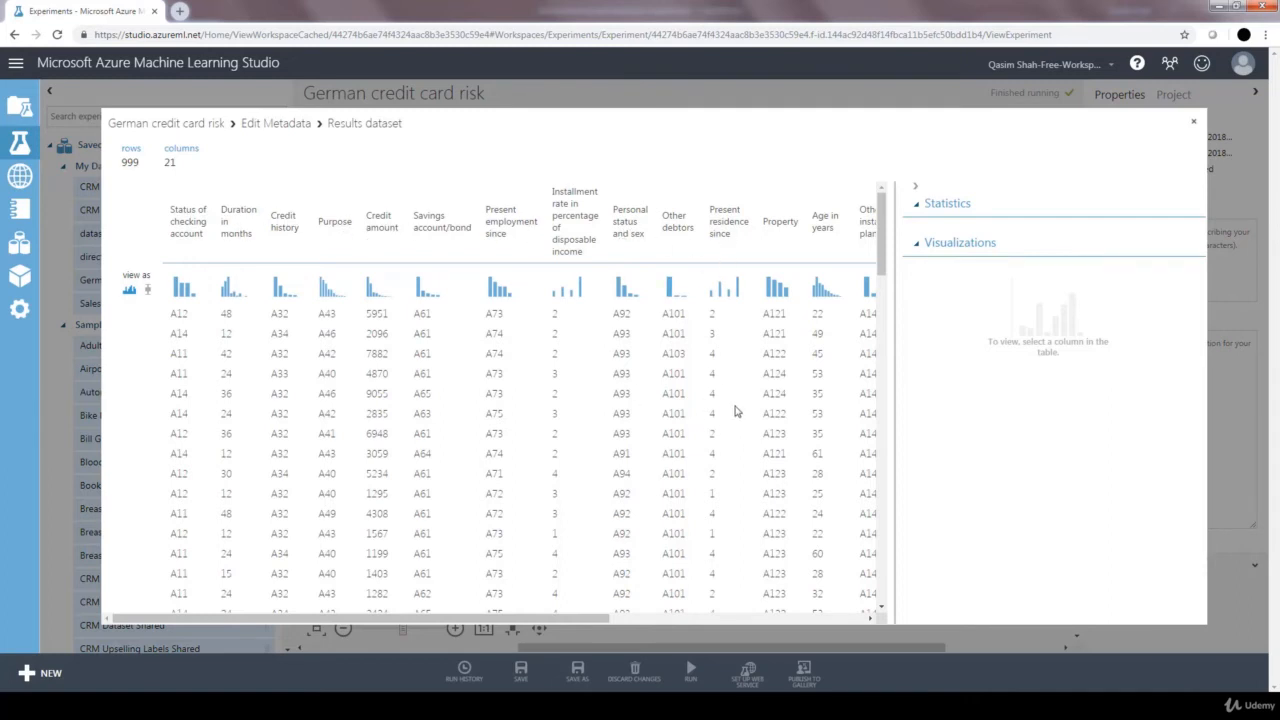
pyautogui.press('Escape')
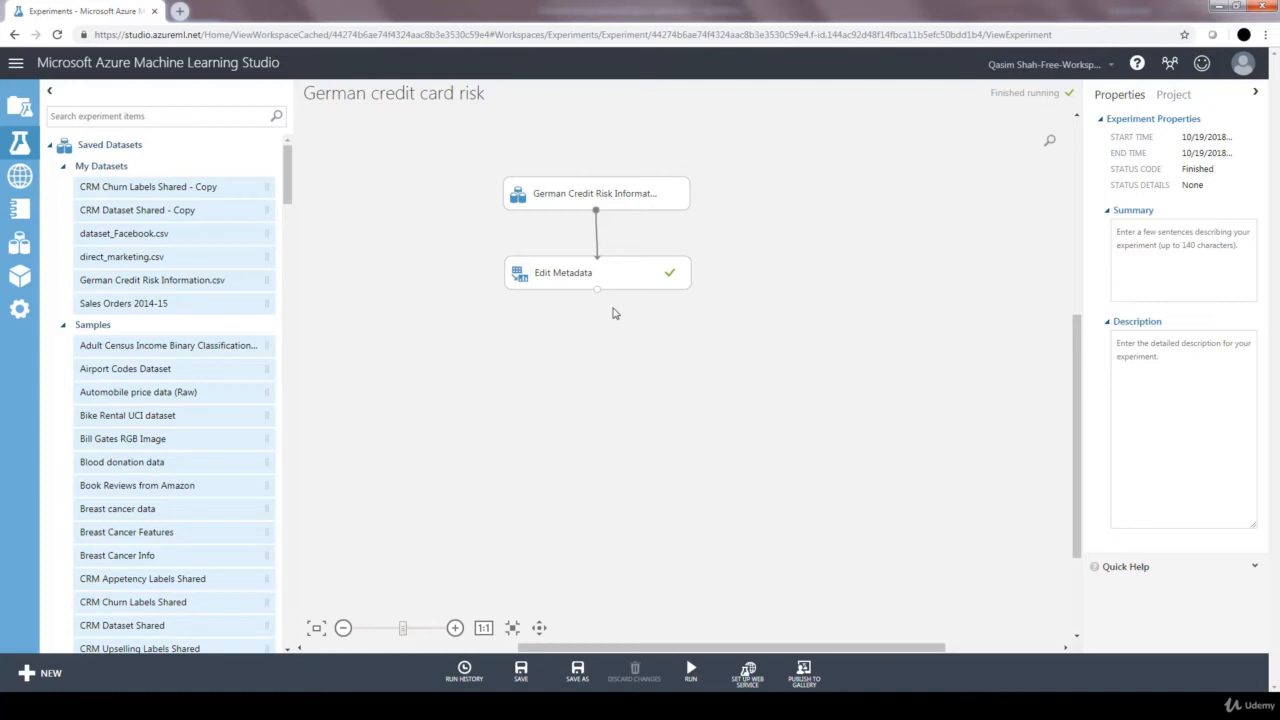
# Add a Split Data module below Edit Metadata and connect the Edit Metadata output to it
pyautogui.click(127, 117)
pyautogui.write('split')
pyautogui.moveTo(100, 276); pyautogui.dragTo(605, 356)
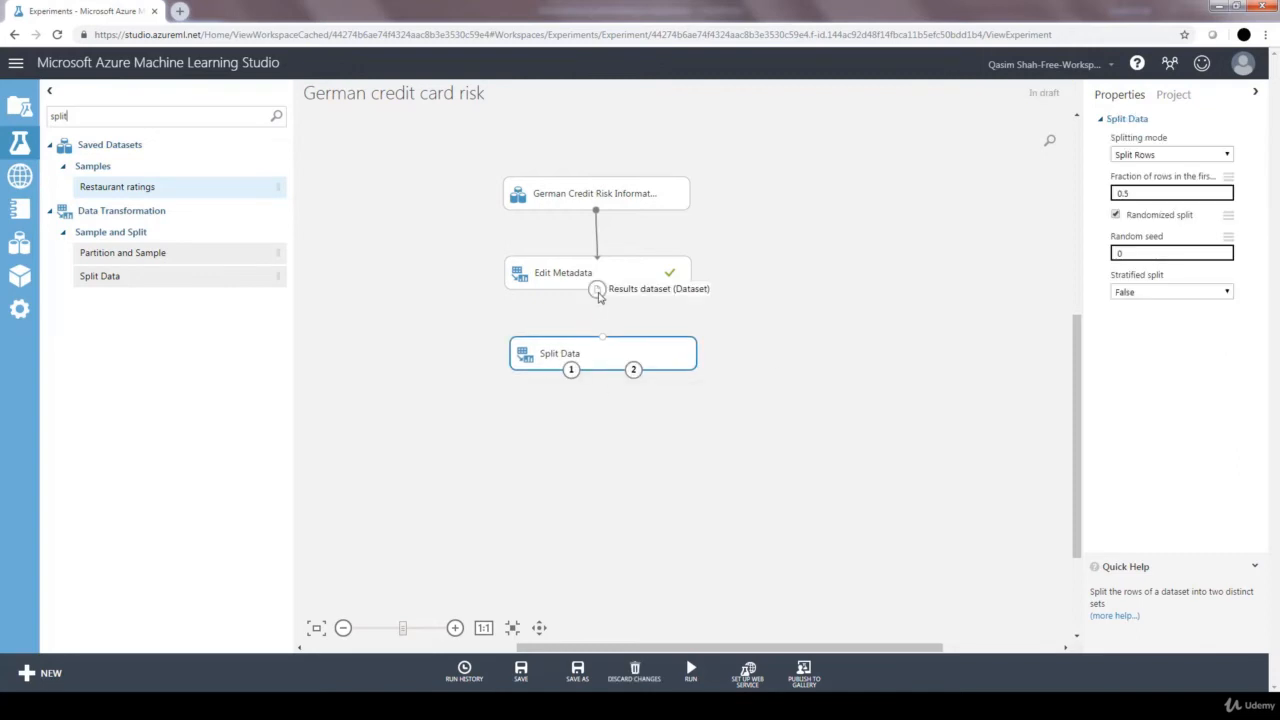
pyautogui.moveTo(597, 291); pyautogui.dragTo(603, 340)
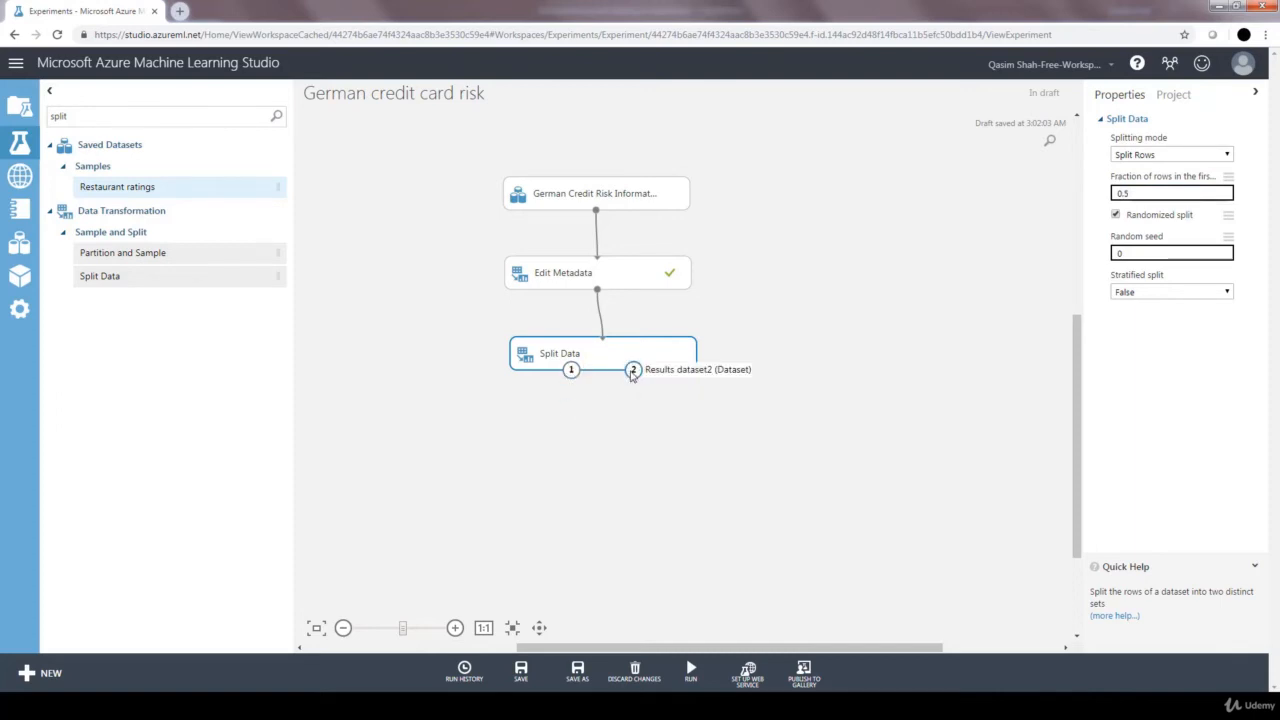
pyautogui.click(1148, 194)
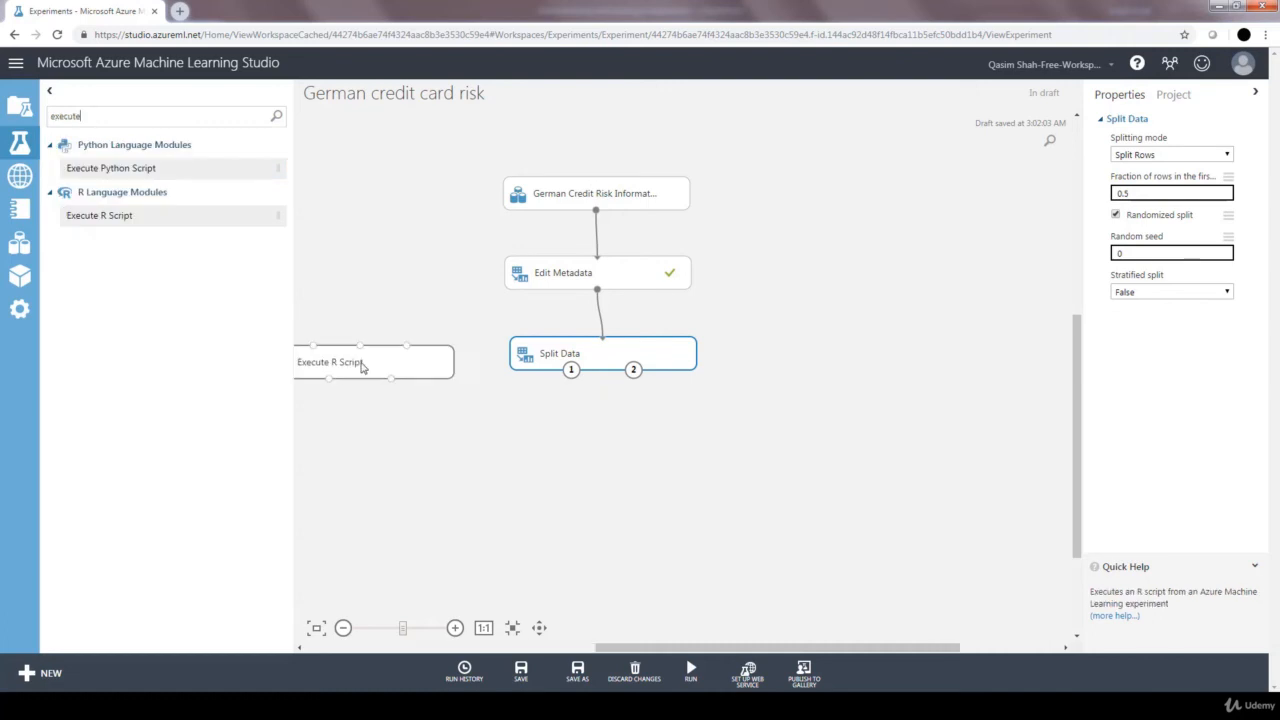
# Connect an Execute R Script module to Split Data's second output and replace its script with code separating column 21 values 1 and 2 and looping 1:5
pyautogui.moveTo(359, 368); pyautogui.dragTo(436, 429)
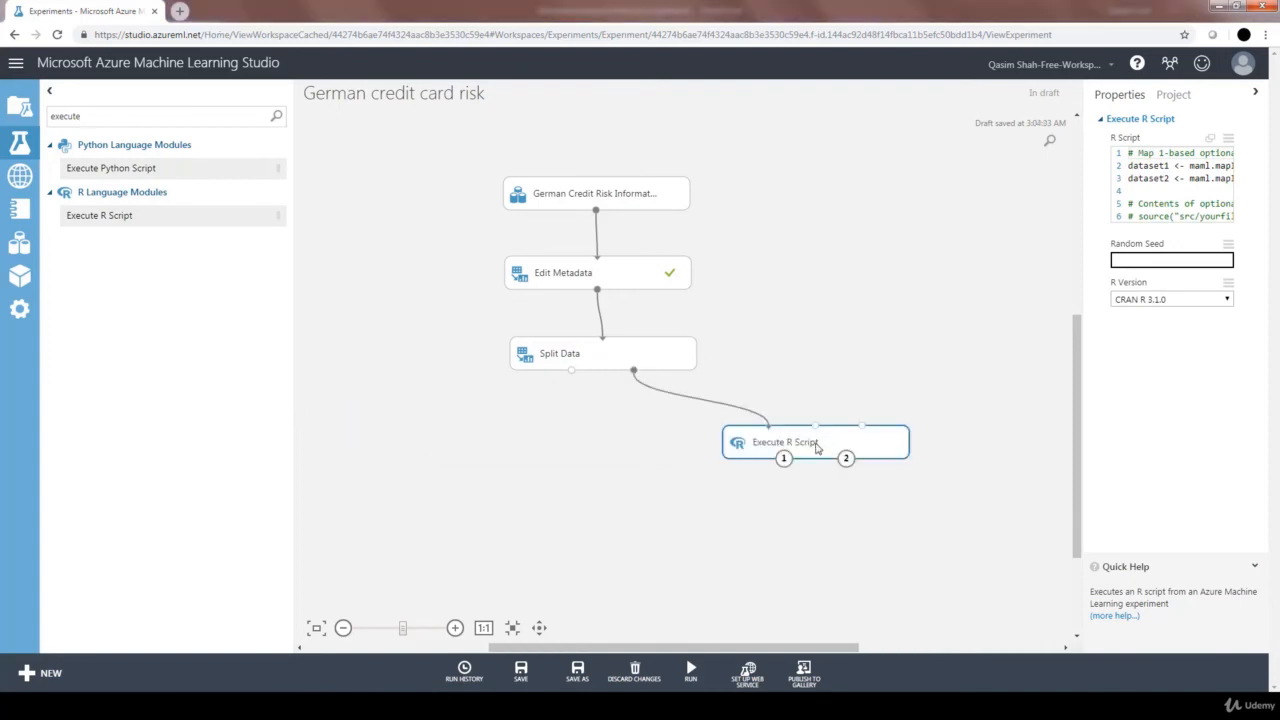
pyautogui.click(1213, 145)
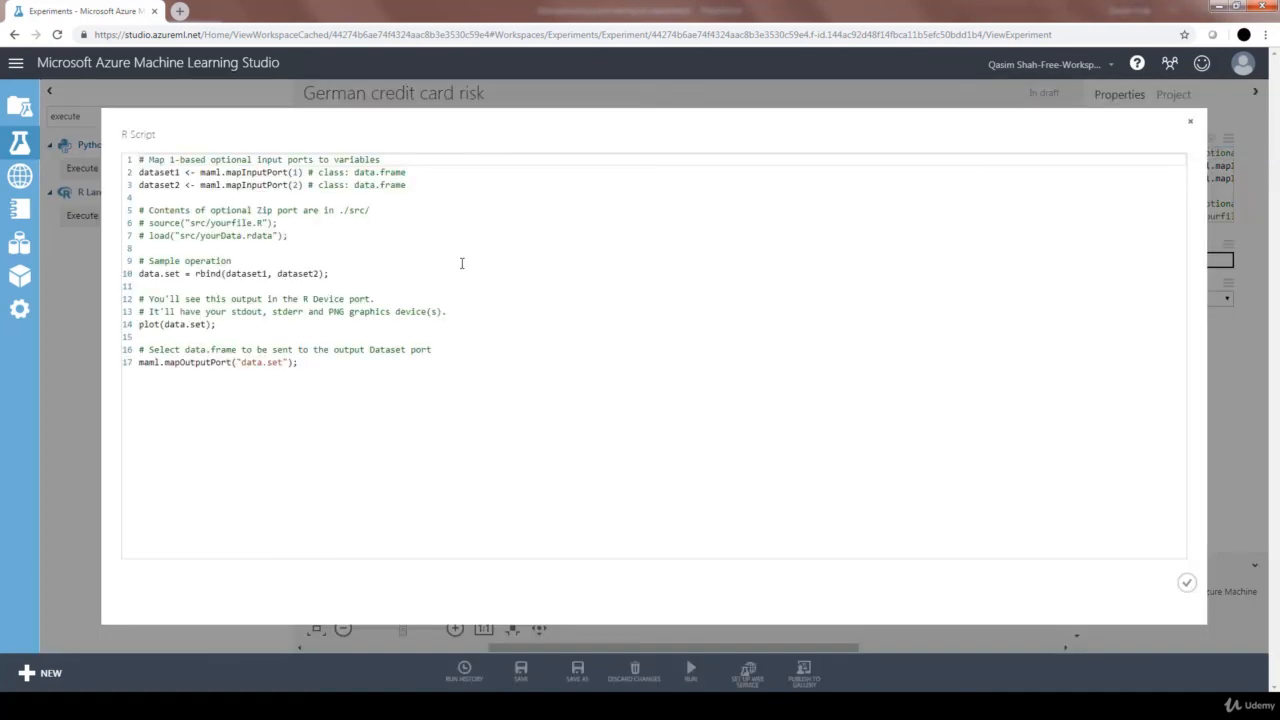
pyautogui.hotkey('ctrl', 'a')
pyautogui.write('dataset1 <- maml.mapInputPort(1) data.set<-dataset1[dataset1[,21]==1,] pos<-dataset1[dataset1[,21]==2,] for (i in 1:5) data.set<-rbind(data.set,pos) maml.mapOutputPort("data.set")')
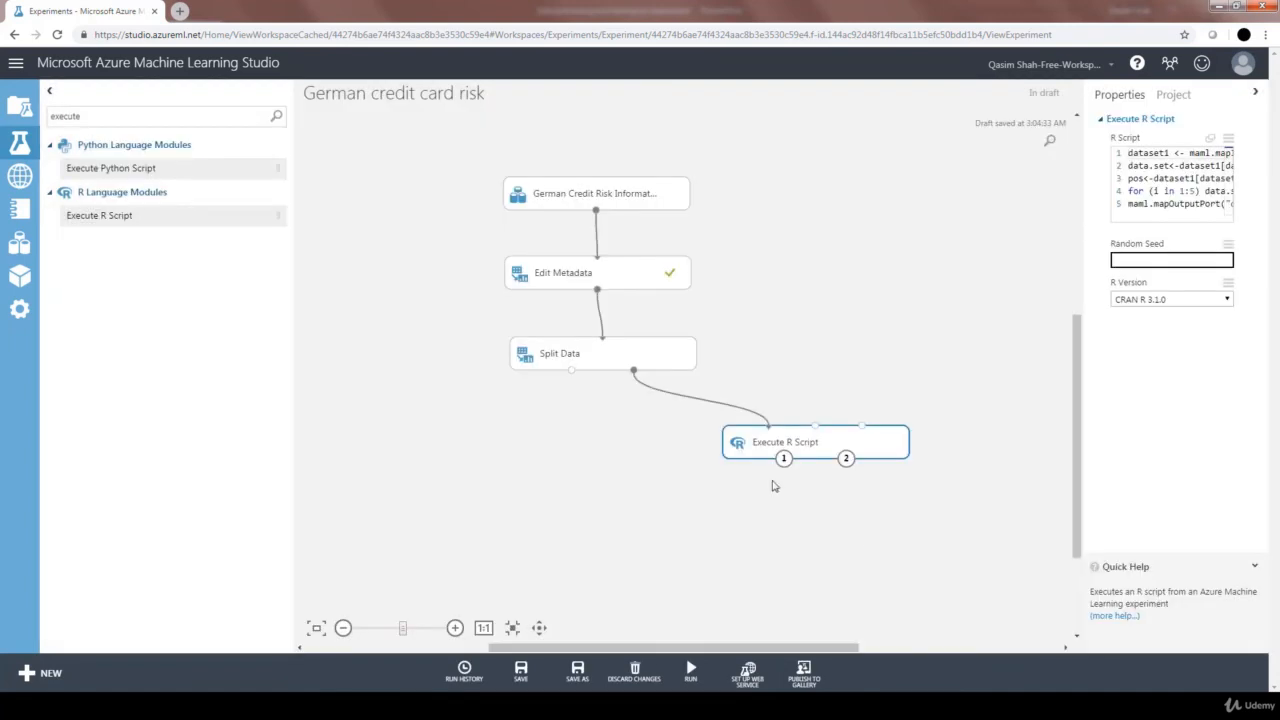
pyautogui.click(1186, 582)
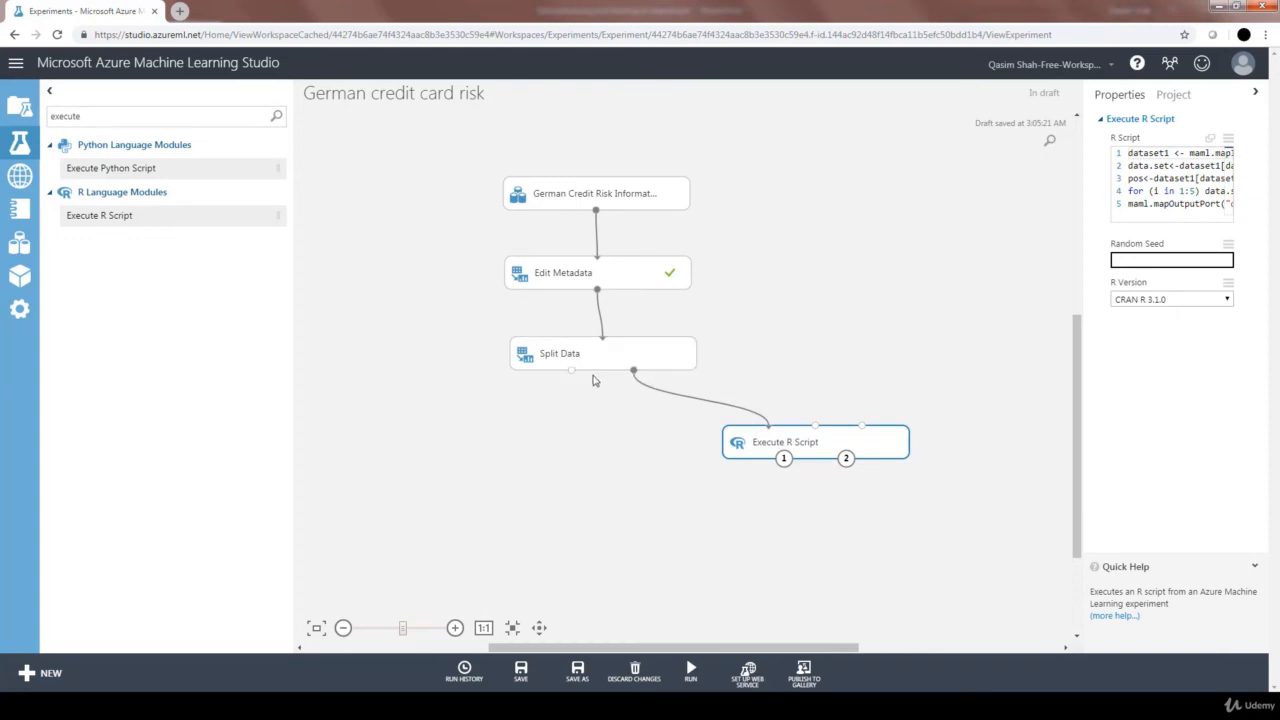
# Duplicate the Execute R Script module, place the copy below Split Data on the opposite side, and connect it to Split Data's first output
pyautogui.click(766, 442)
pyautogui.hotkey('ctrl', 'v')
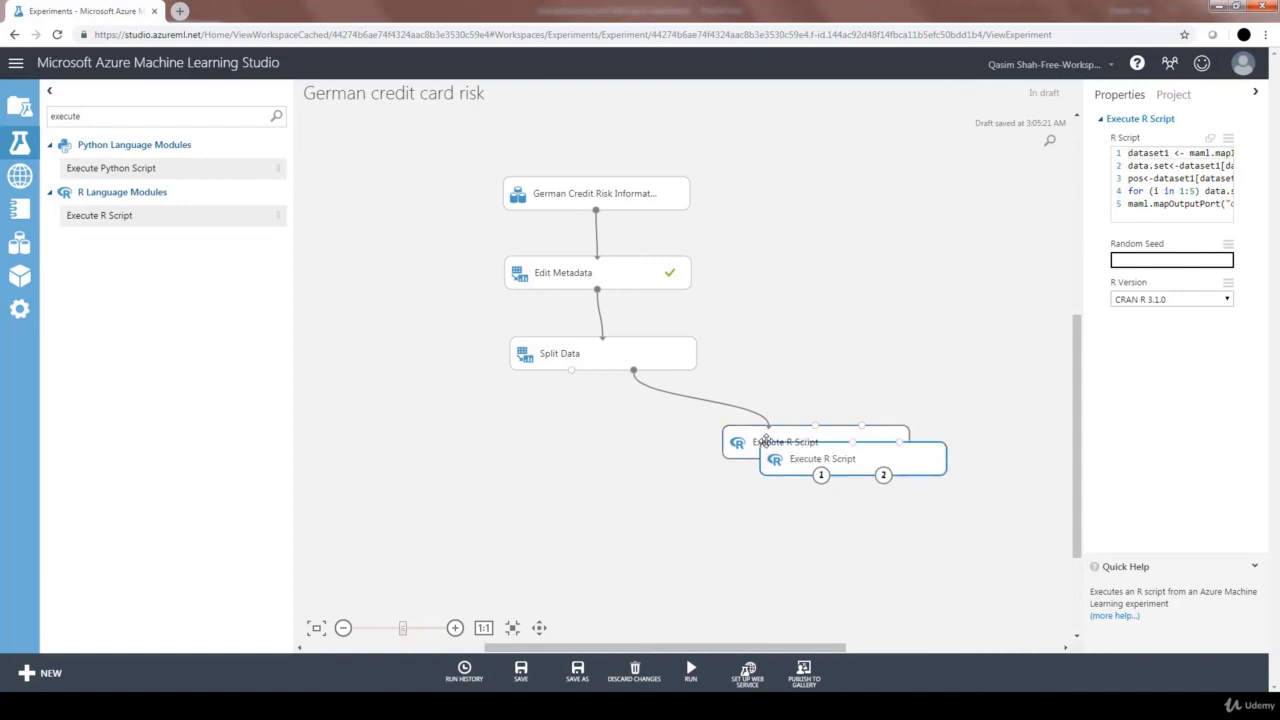
pyautogui.moveTo(783, 456); pyautogui.dragTo(440, 453)
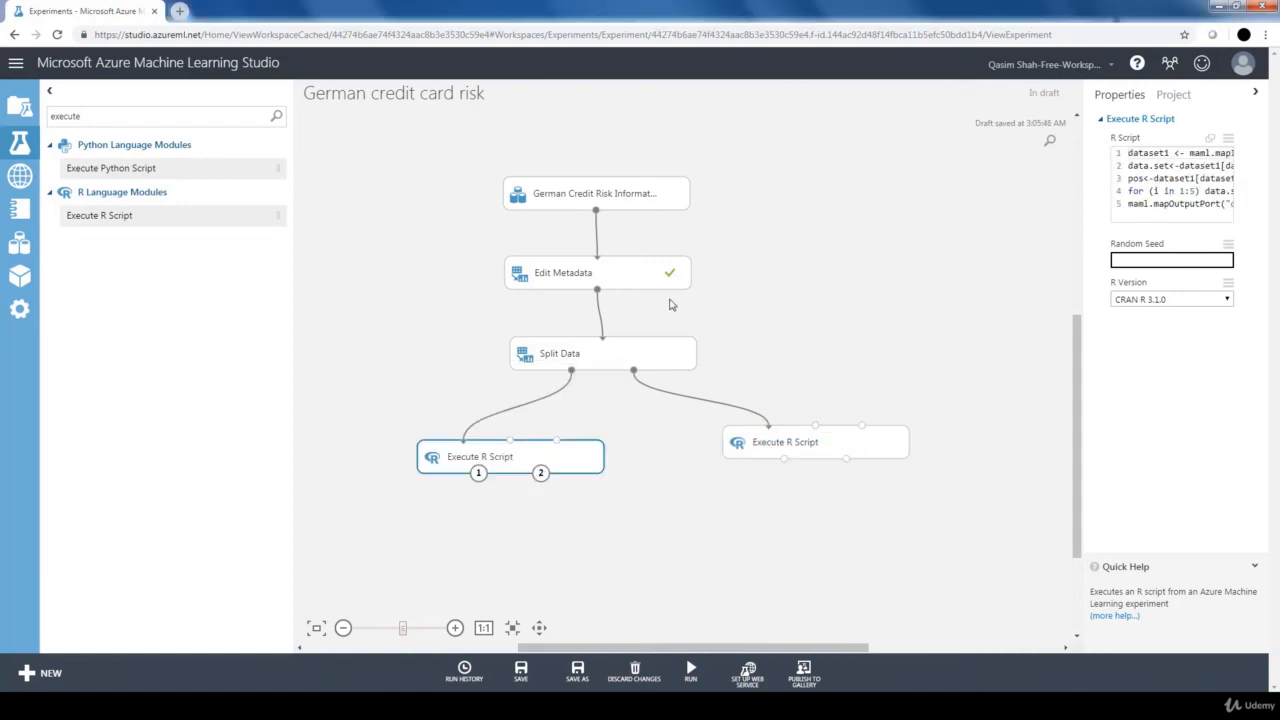